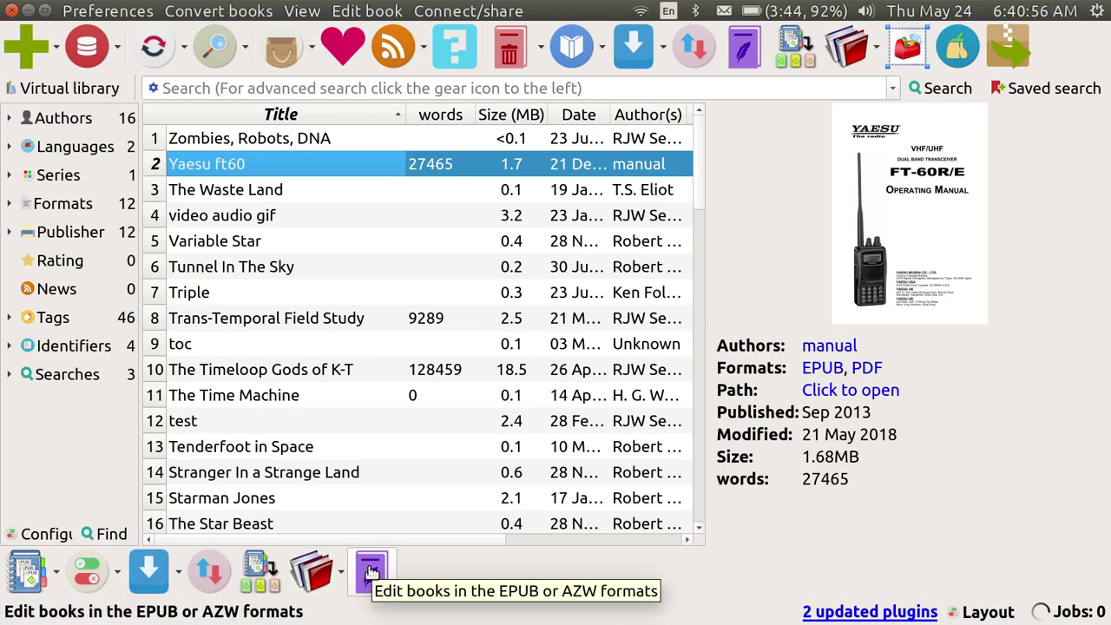
# Step: Open the selected Yaesu ft60 book in calibre's Edit book window
pyautogui.click(370, 571)
pyautogui.press('super+w')
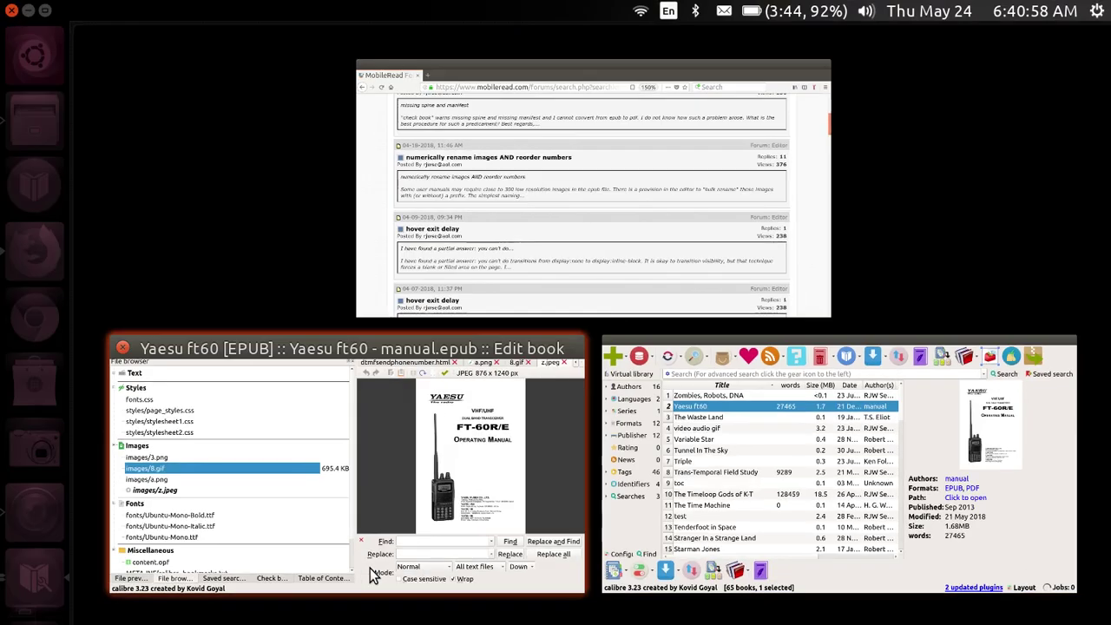
# Step: In the book editor, select the images from images/3.png through images/z.jpeg
pyautogui.click(312, 565)
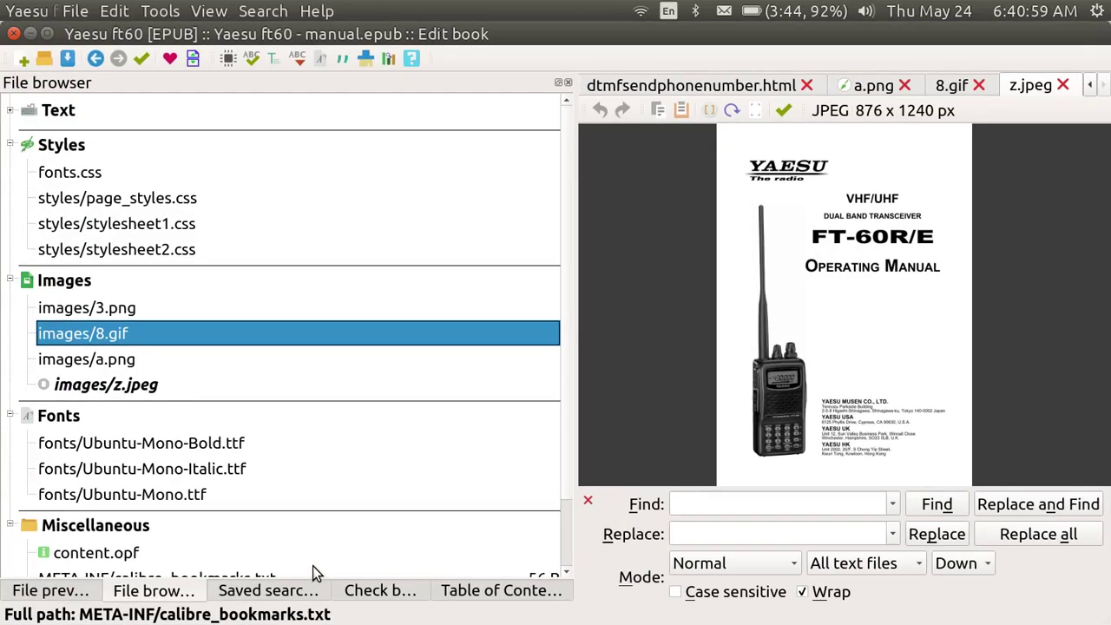
pyautogui.click(110, 313)
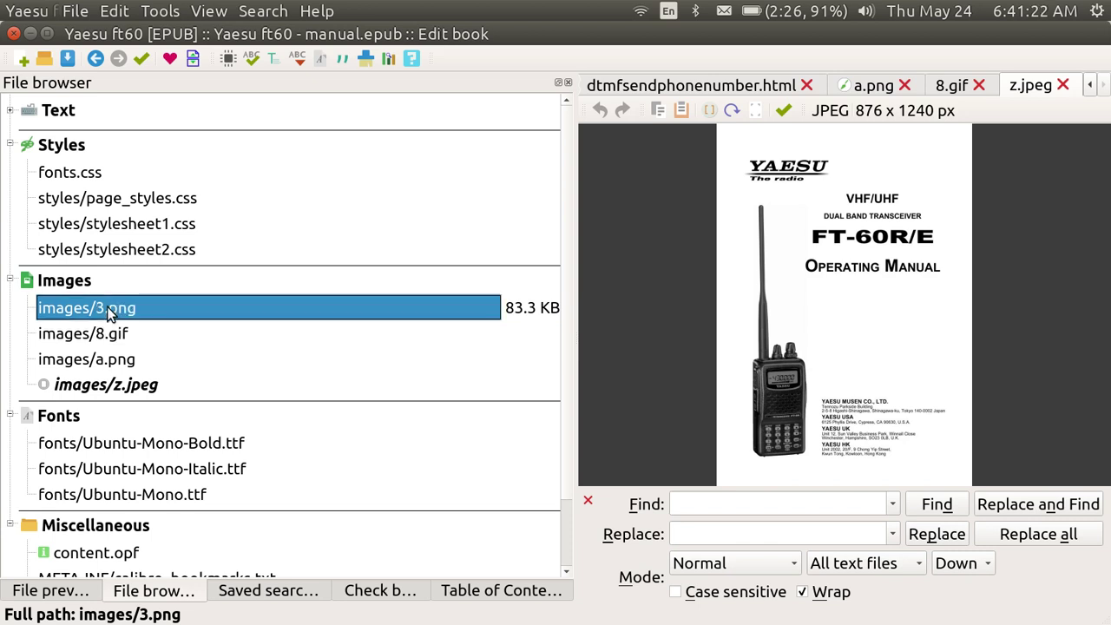
pyautogui.hotkey('shift', 'Down')
pyautogui.hotkey('shift', 'Down')
pyautogui.hotkey('shift', 'Down')
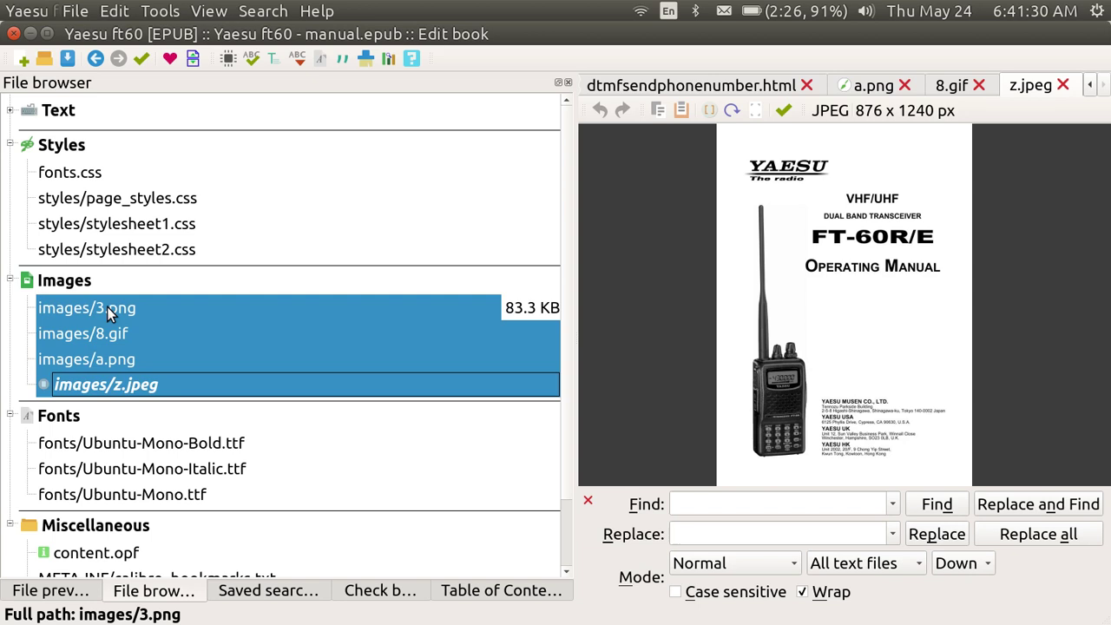
# Step: Bulk rename the selected images with prefix 'z--' in book order, giving z--1 to z--4
pyautogui.rightClick(106, 306)
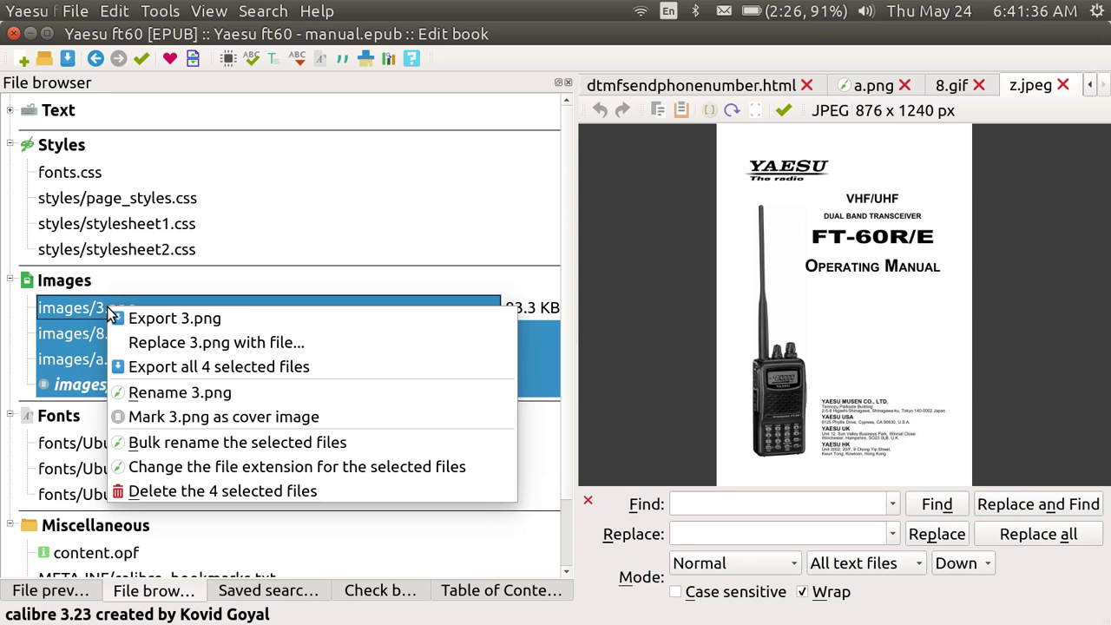
pyautogui.click(182, 444)
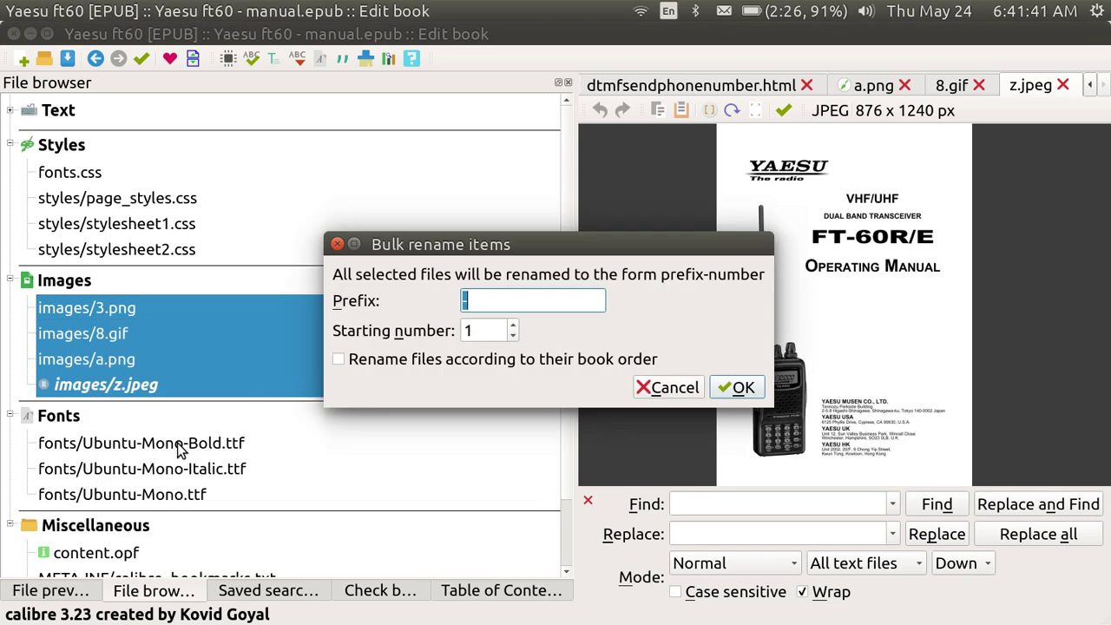
pyautogui.click(337, 361)
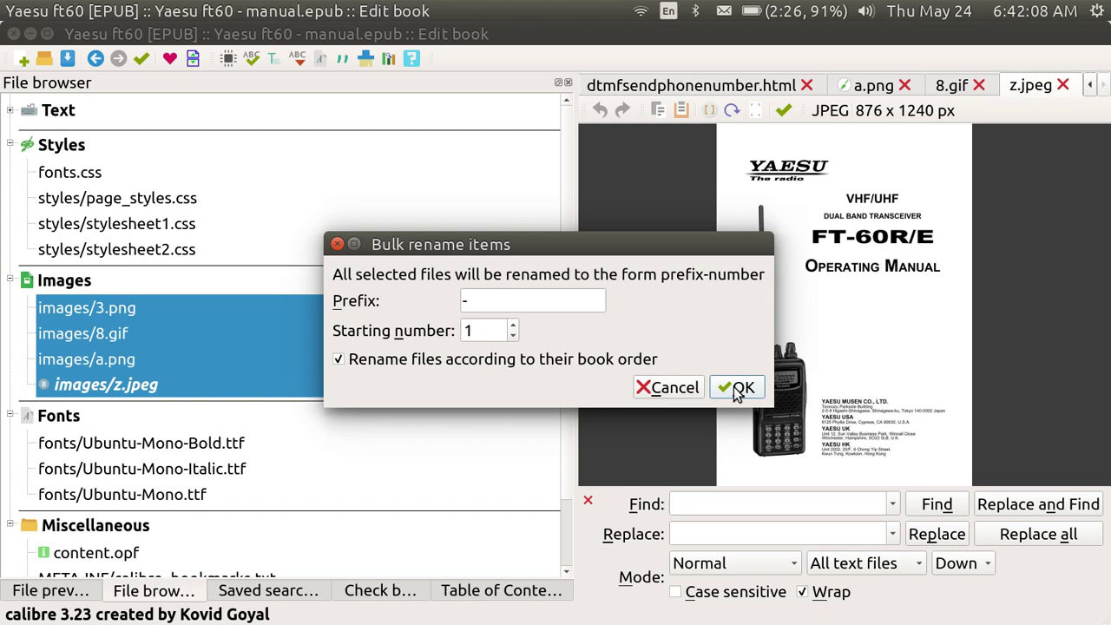
pyautogui.click(476, 301)
pyautogui.press('BackSpace')
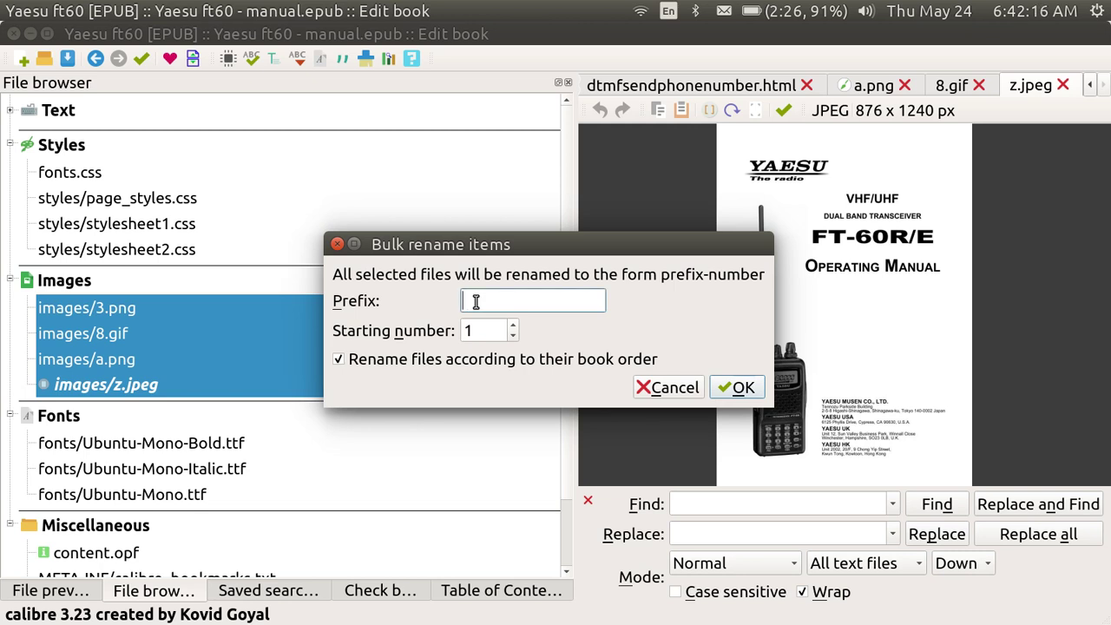
pyautogui.write('z--')
pyautogui.click(737, 387)
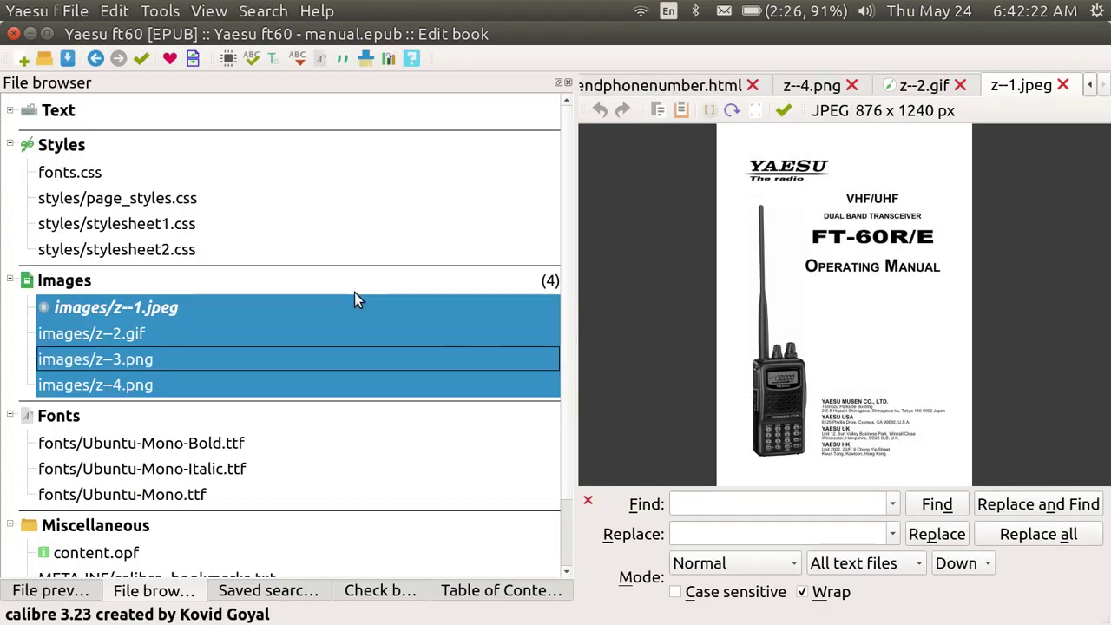
pyautogui.click(152, 305)
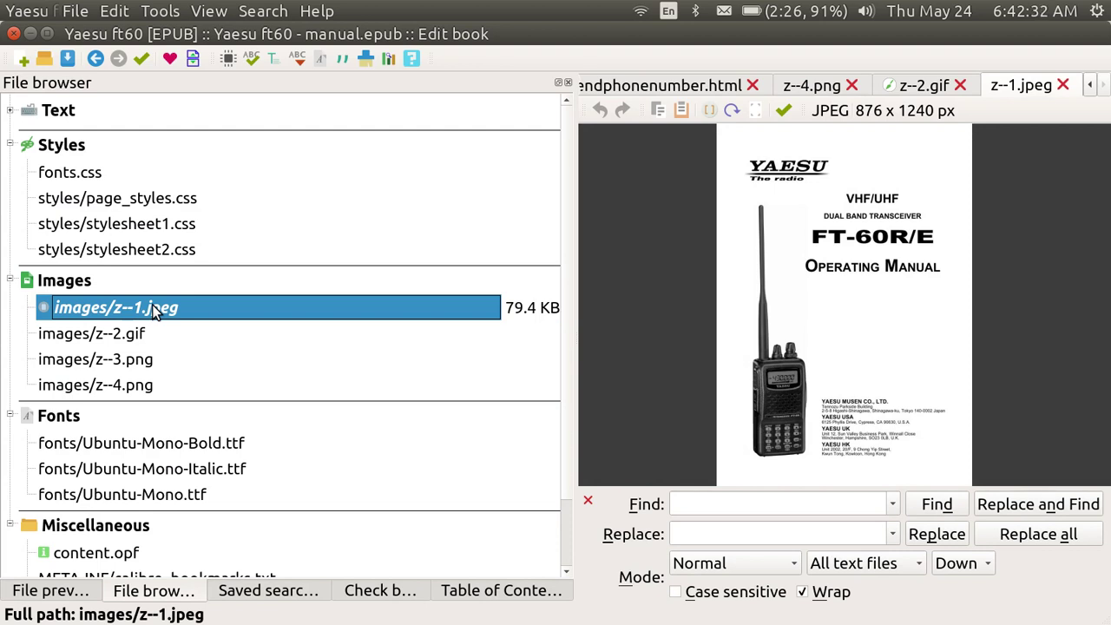
pyautogui.click(132, 341)
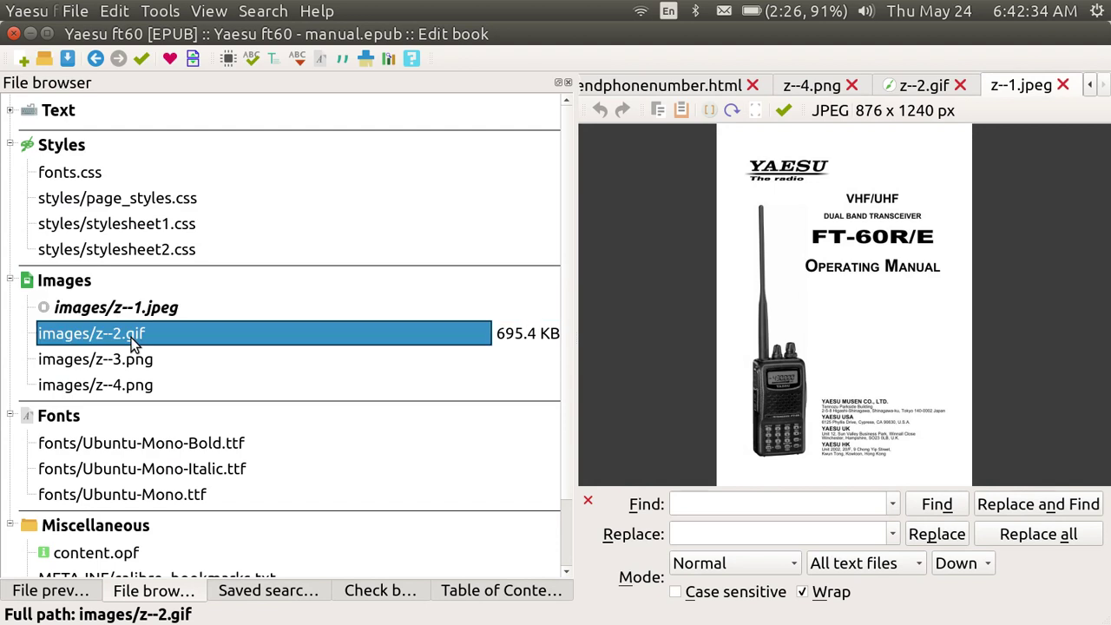
pyautogui.click(132, 359)
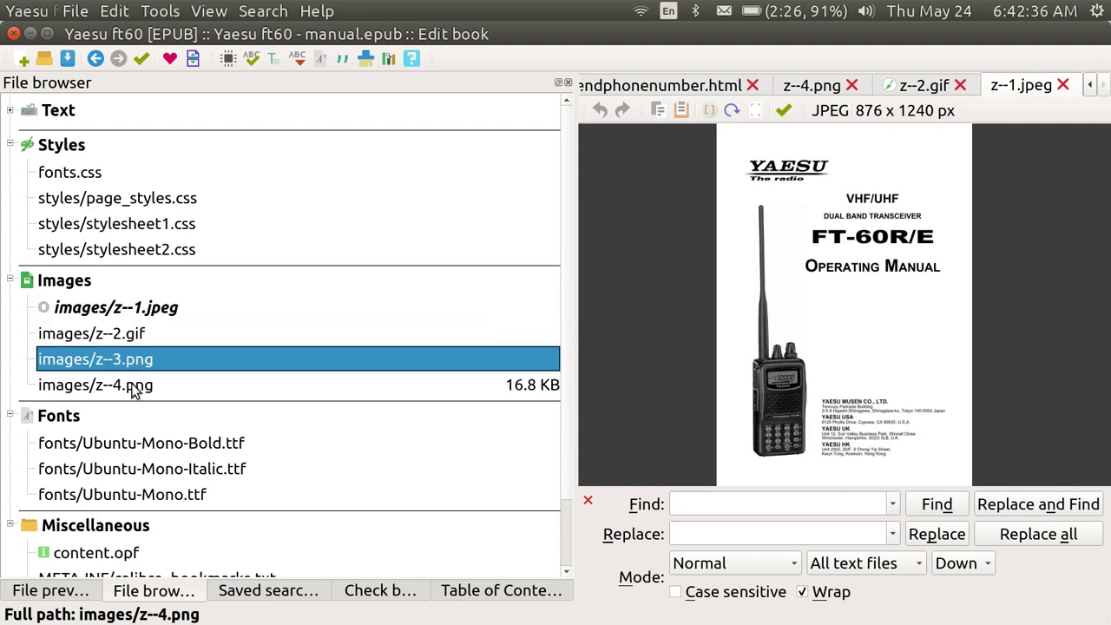
pyautogui.click(132, 387)
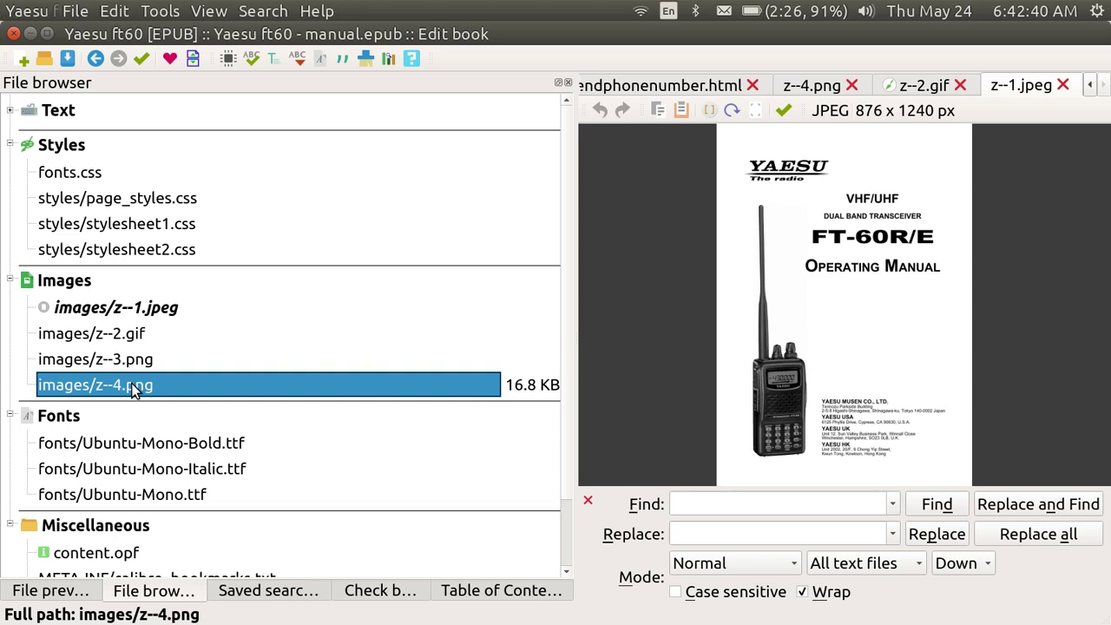
# Step: Switch to Firefox and scroll the MobileRead search results to the 'numerically rename images AND reorder numbers' thread
pyautogui.press('super+w')
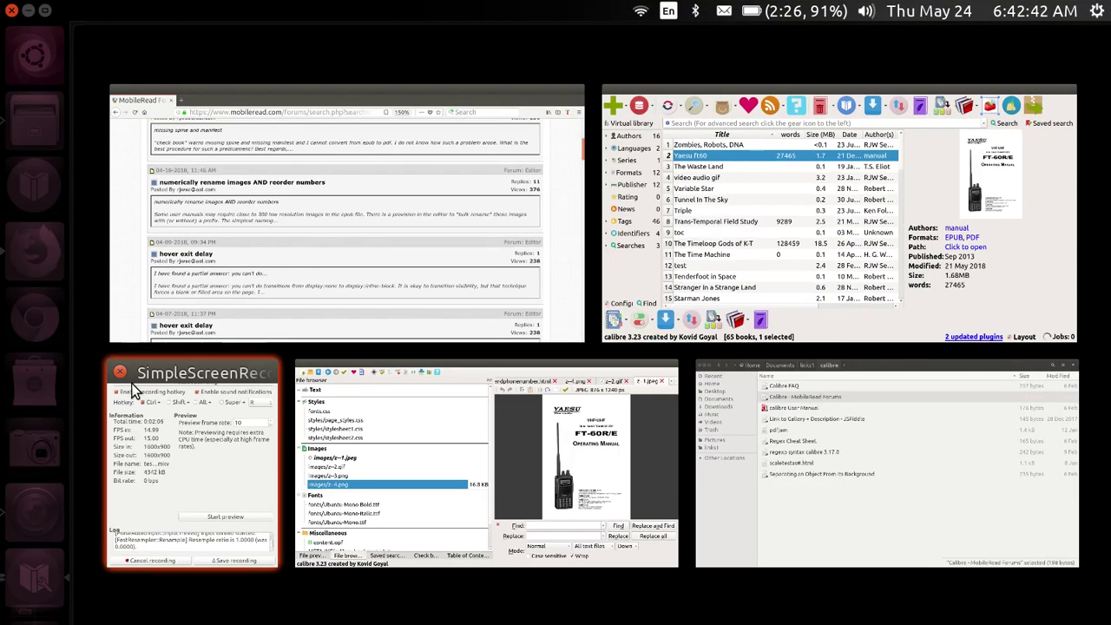
pyautogui.click(258, 263)
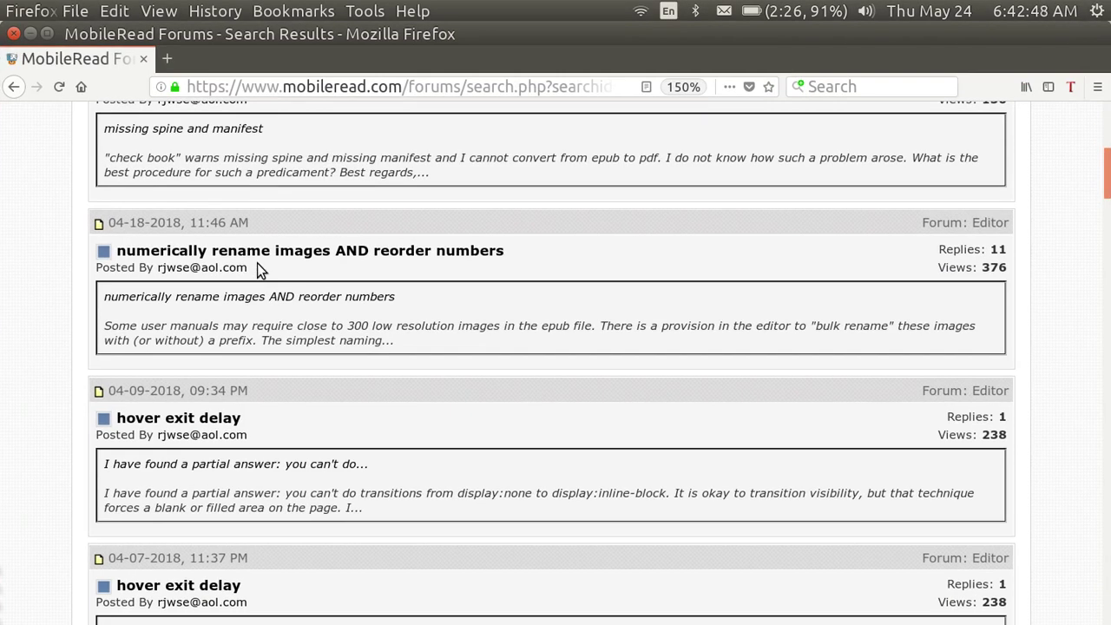
pyautogui.scroll(5, 257, 263)
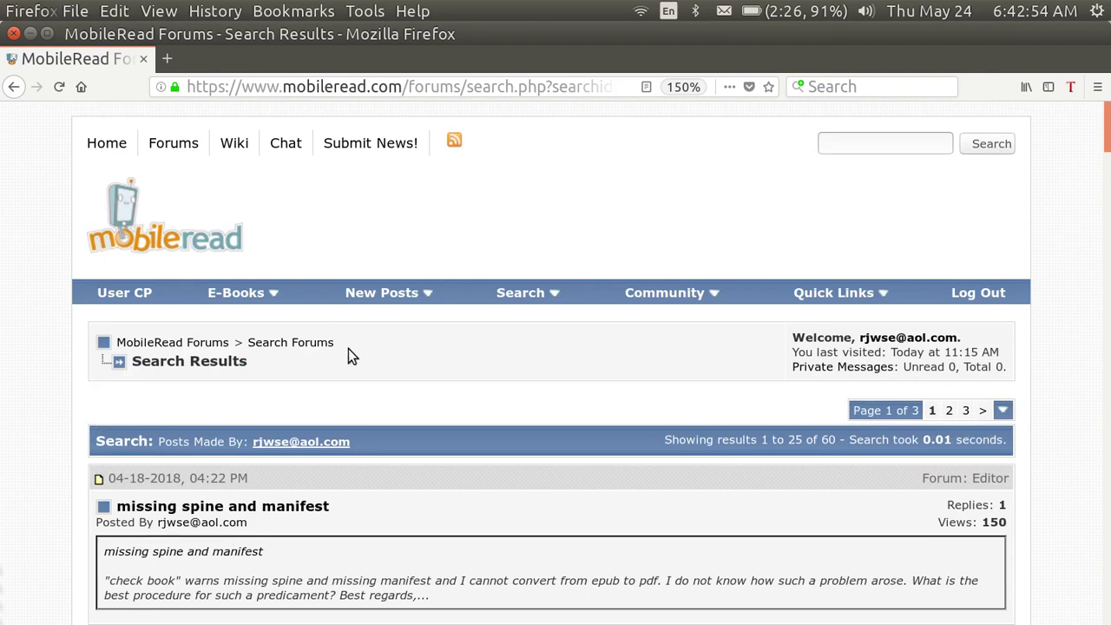
pyautogui.scroll(-3, 351, 356)
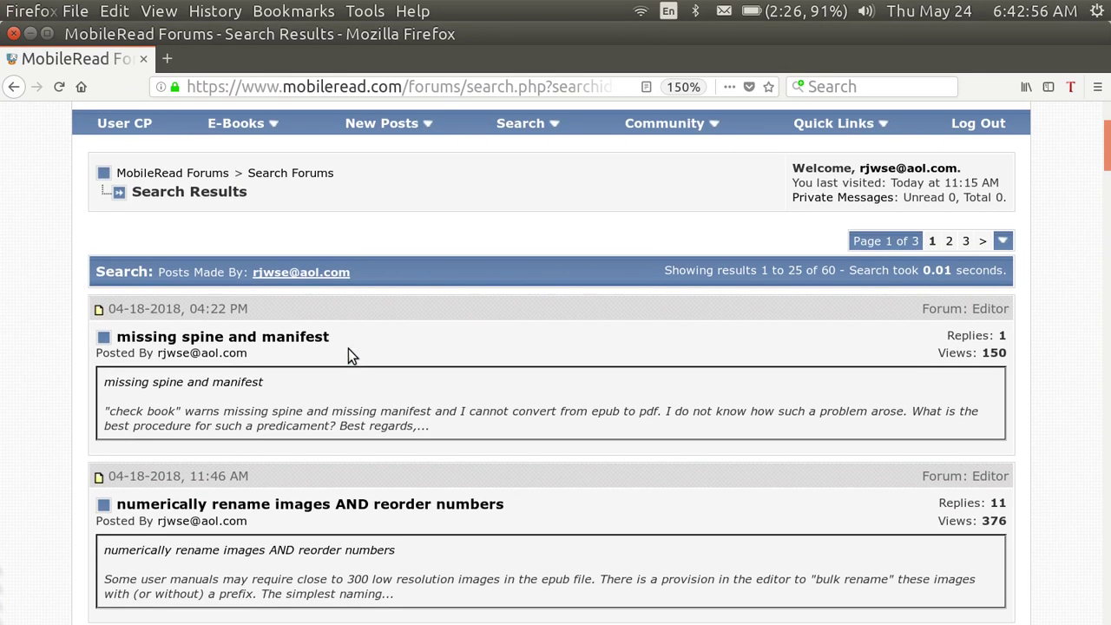
pyautogui.scroll(-6, 347, 348)
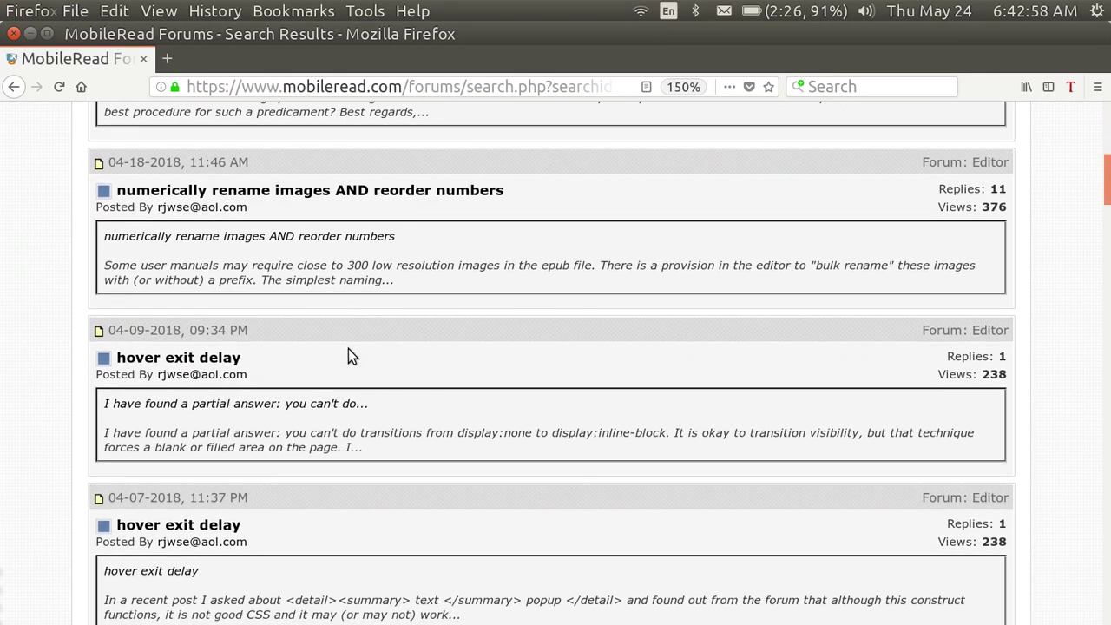
pyautogui.scroll(2, 348, 352)
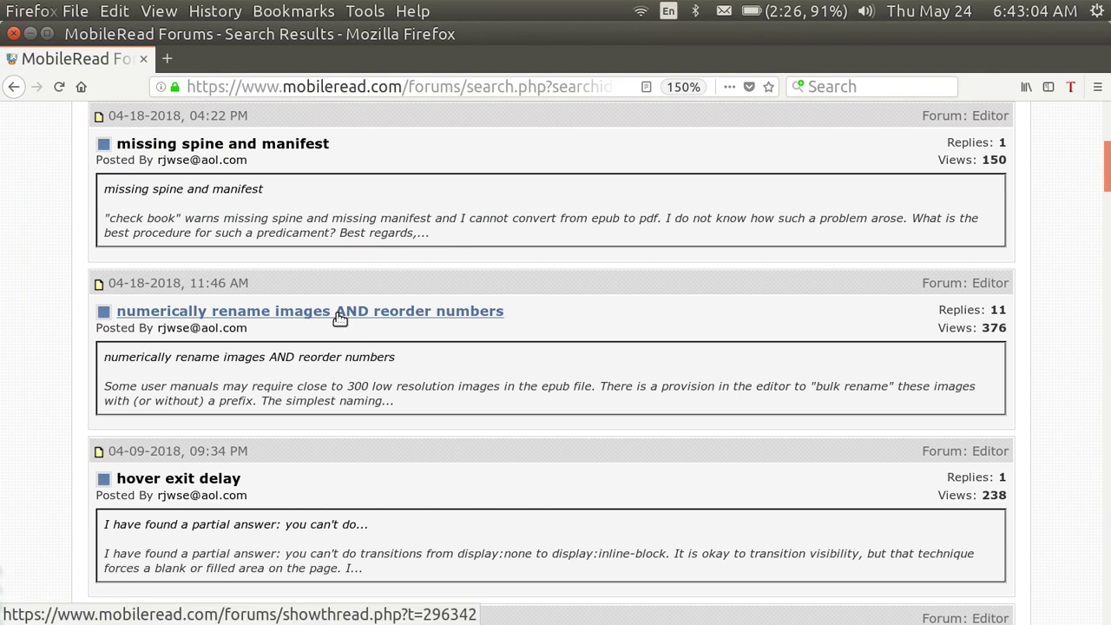
# Step: Open the 'numerically rename images AND reorder numbers' thread and scroll to post #7's GitHub link
pyautogui.click(339, 318)
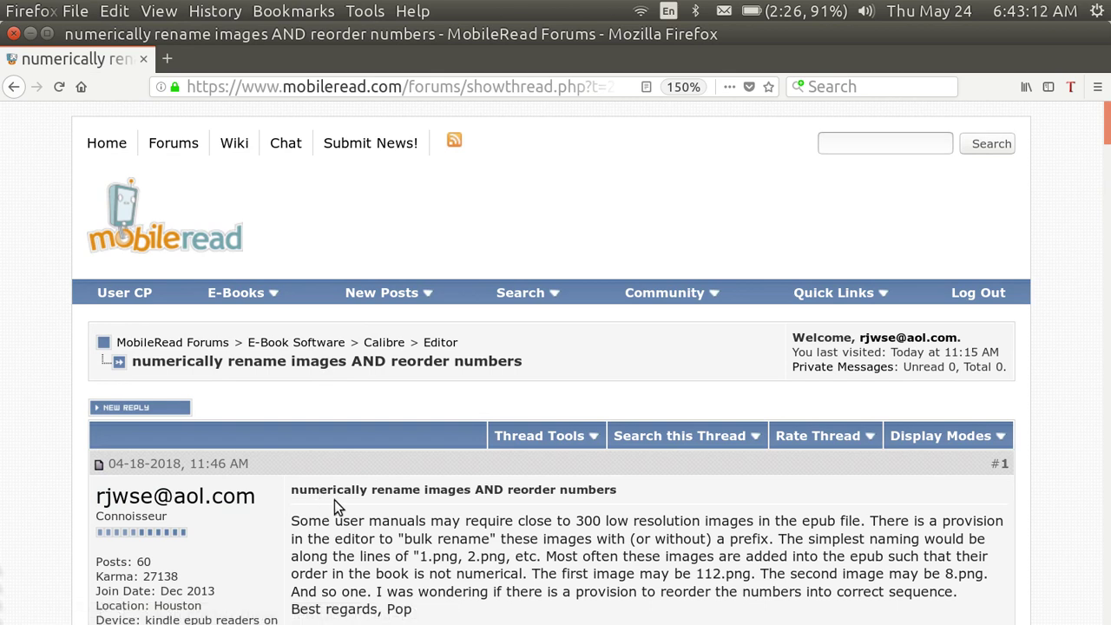
pyautogui.scroll(-5, 338, 508)
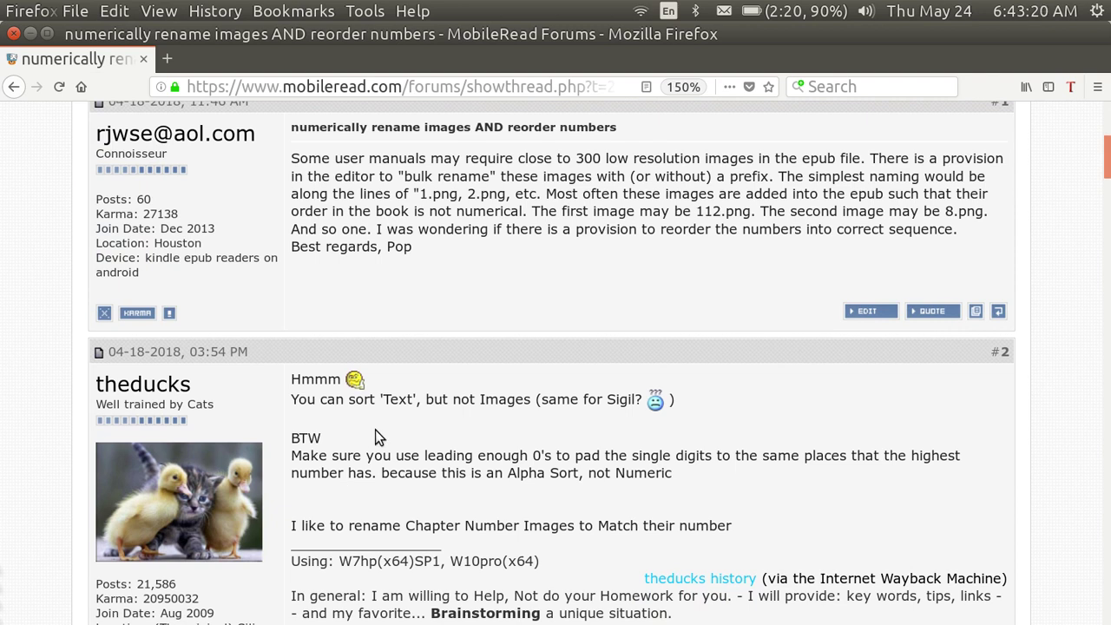
pyautogui.scroll(-5, 375, 429)
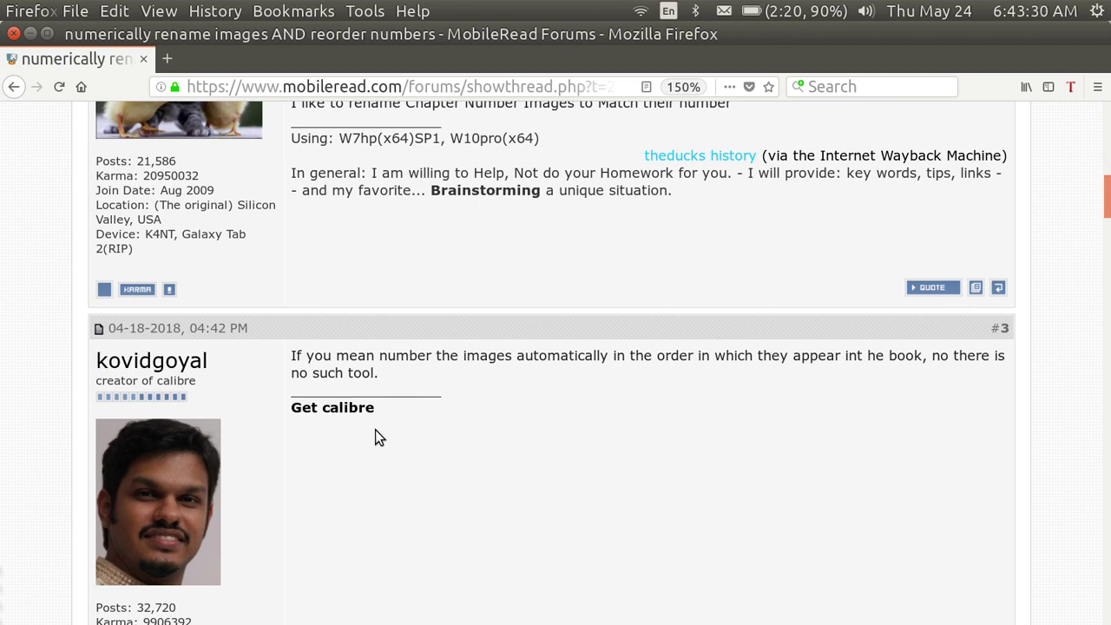
pyautogui.scroll(-5, 375, 436)
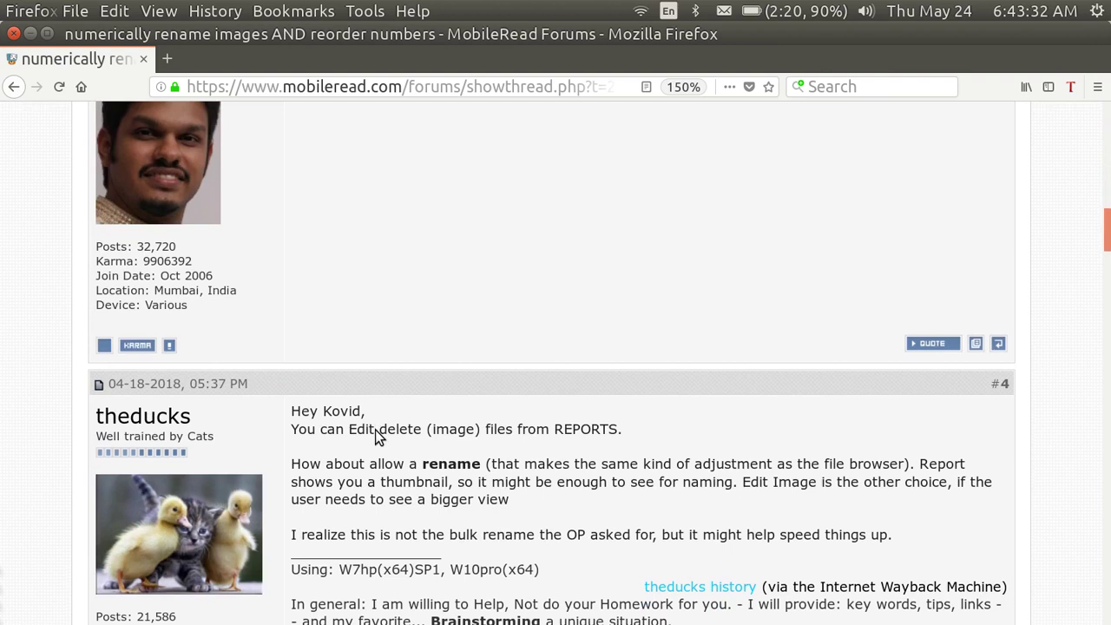
pyautogui.scroll(-2, 378, 431)
pyautogui.scroll(-1, 378, 430)
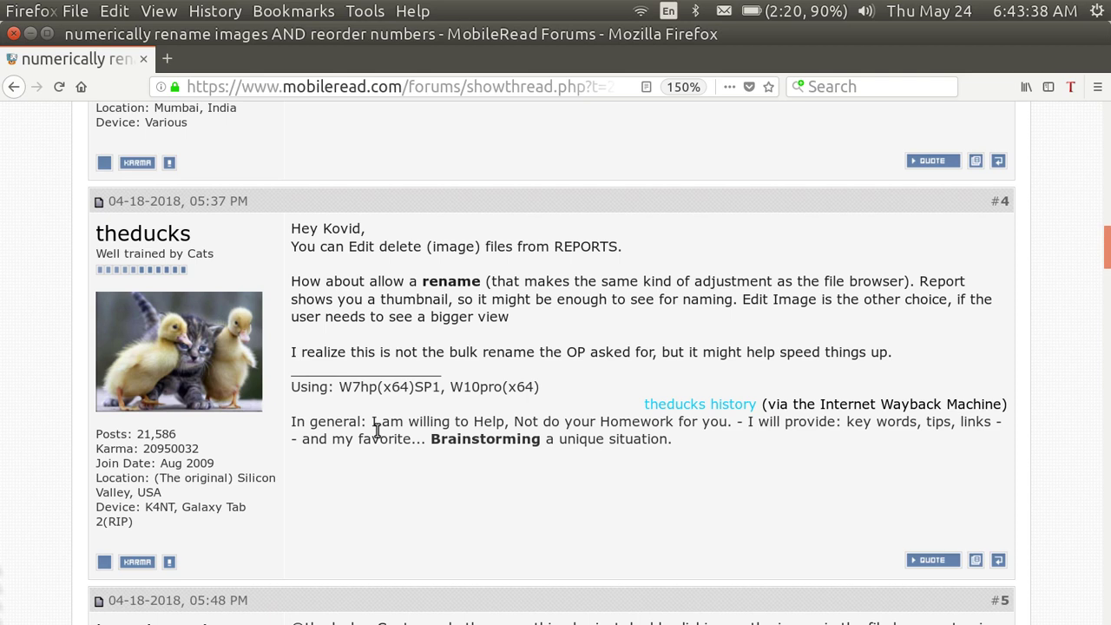
pyautogui.scroll(-3, 377, 431)
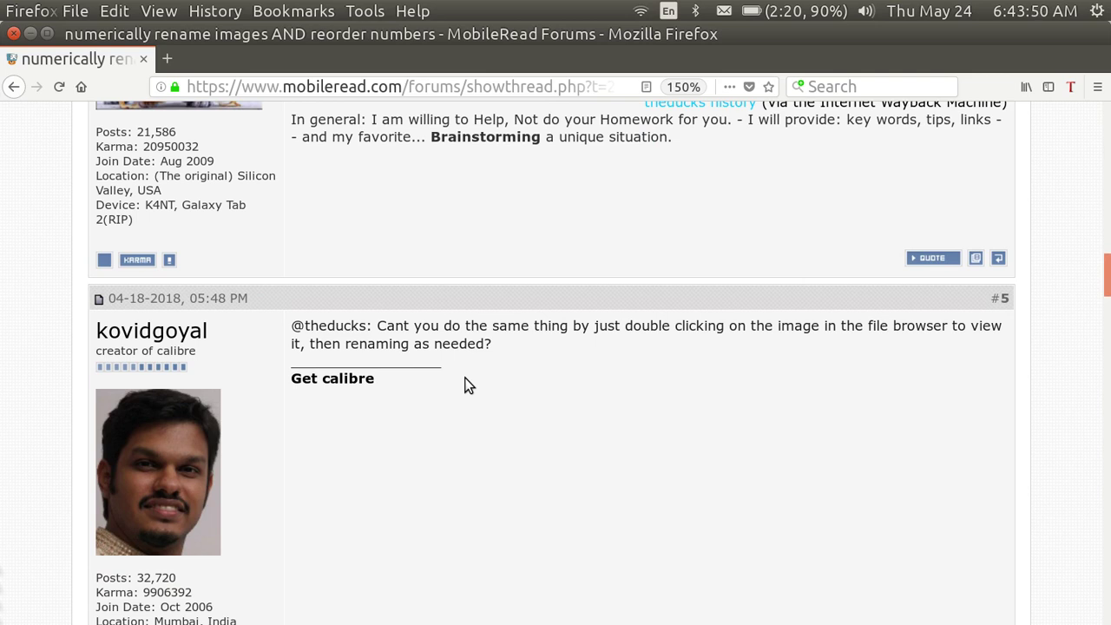
pyautogui.scroll(-10, 466, 385)
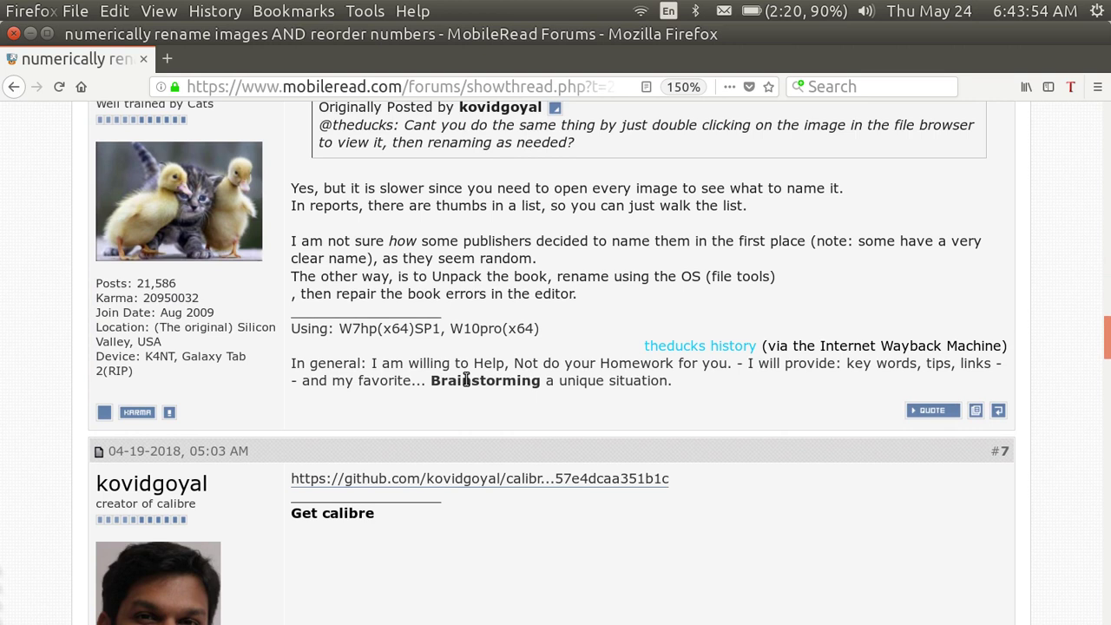
# Step: Open the linked calibre commit and scroll through its edit.rst, replace.py and file_list.py diffs
pyautogui.click(463, 478)
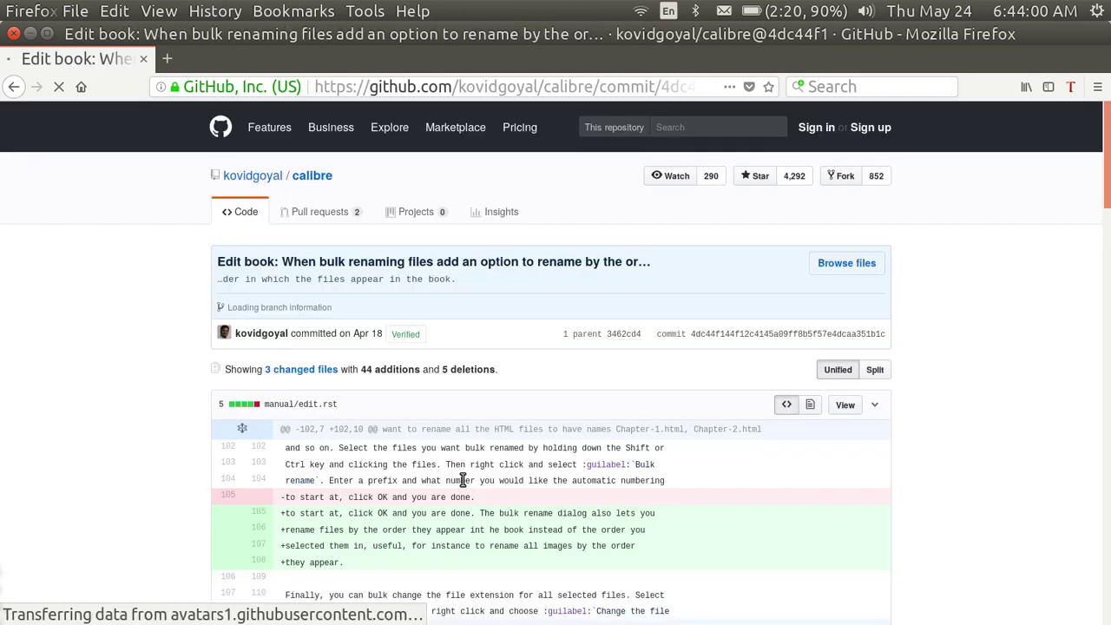
pyautogui.scroll(-3, 463, 480)
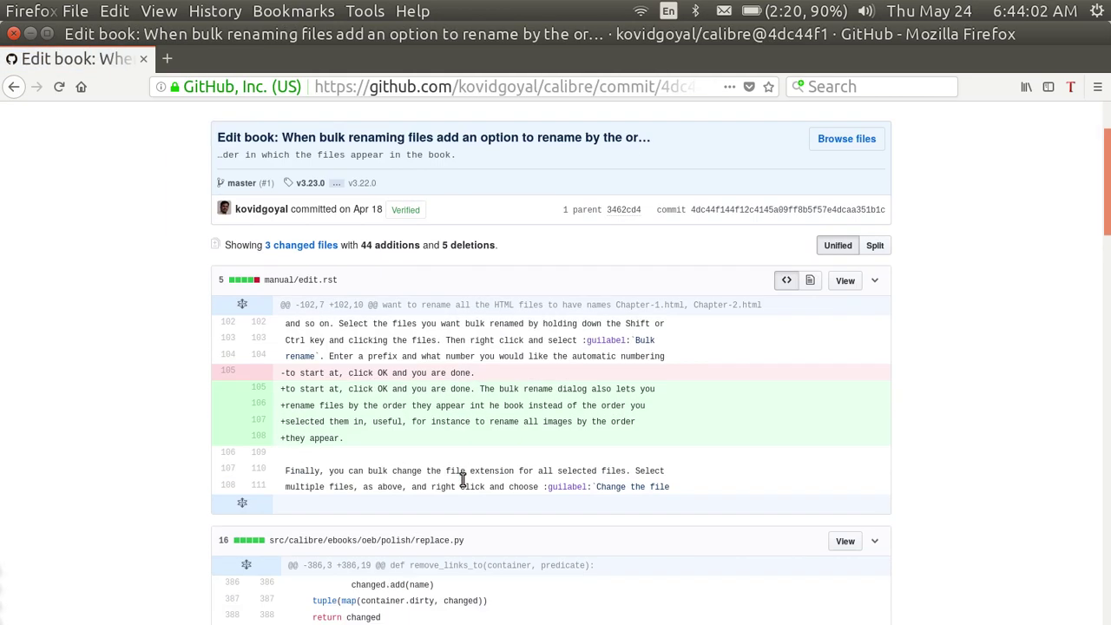
pyautogui.scroll(-12, 462, 480)
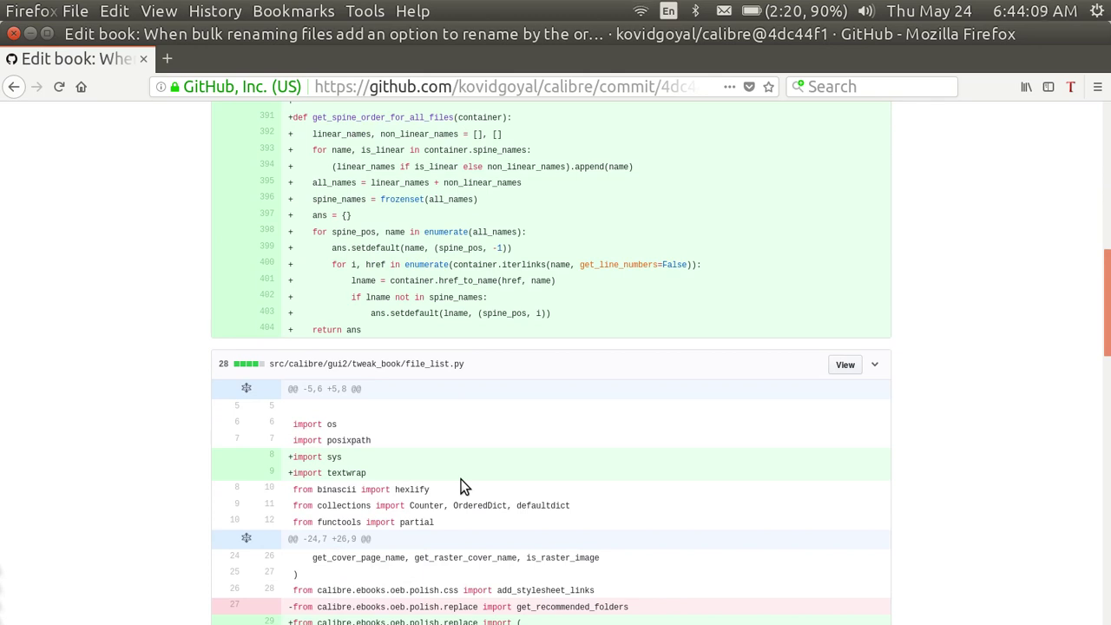
pyautogui.scroll(-4, 461, 479)
pyautogui.scroll(-2, 461, 479)
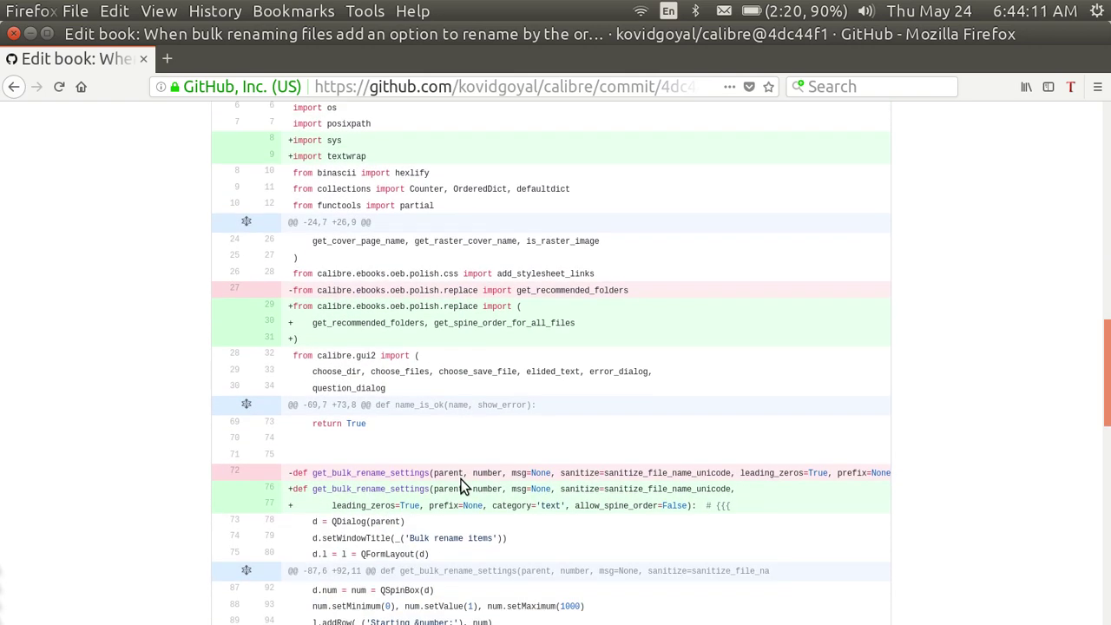
pyautogui.scroll(-4, 461, 479)
pyautogui.scroll(-1, 461, 479)
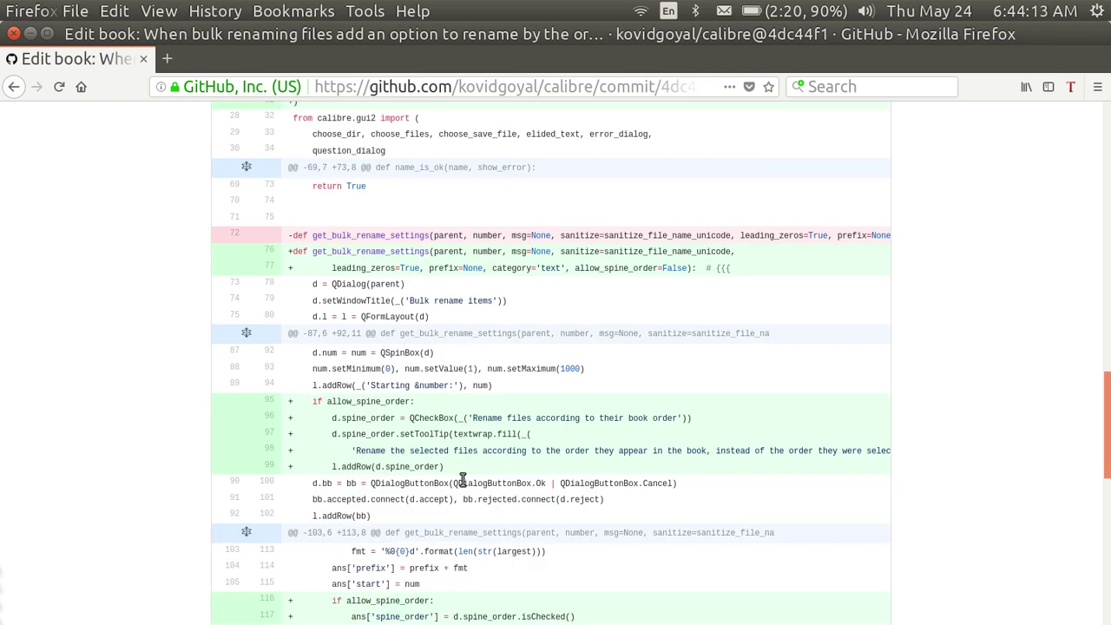